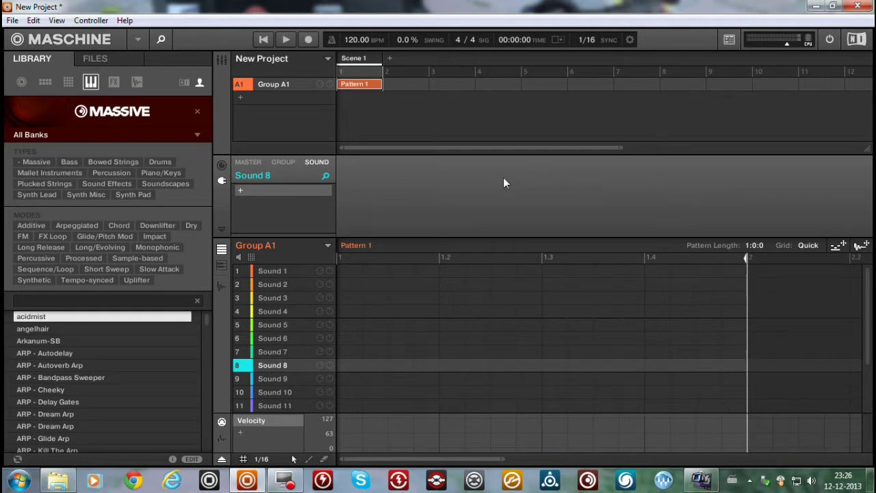
# Step: Open Preferences at the Library > User locations page
pyautogui.click(11, 21)
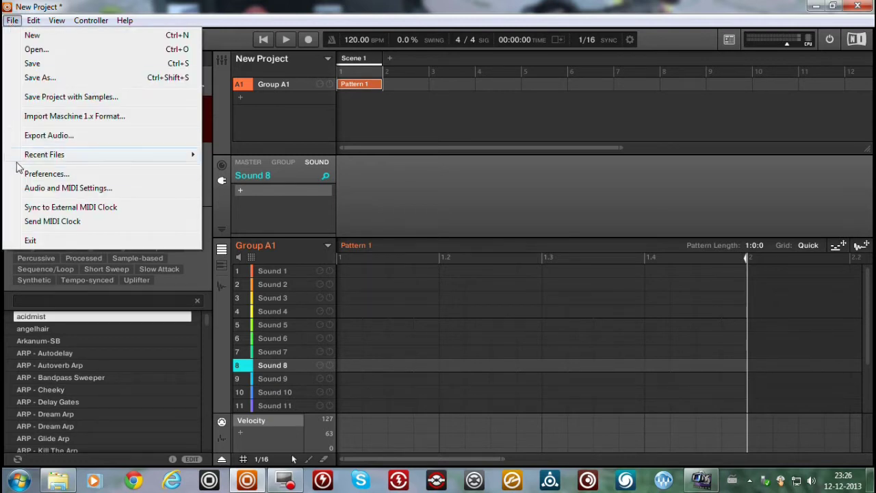
pyautogui.click(38, 173)
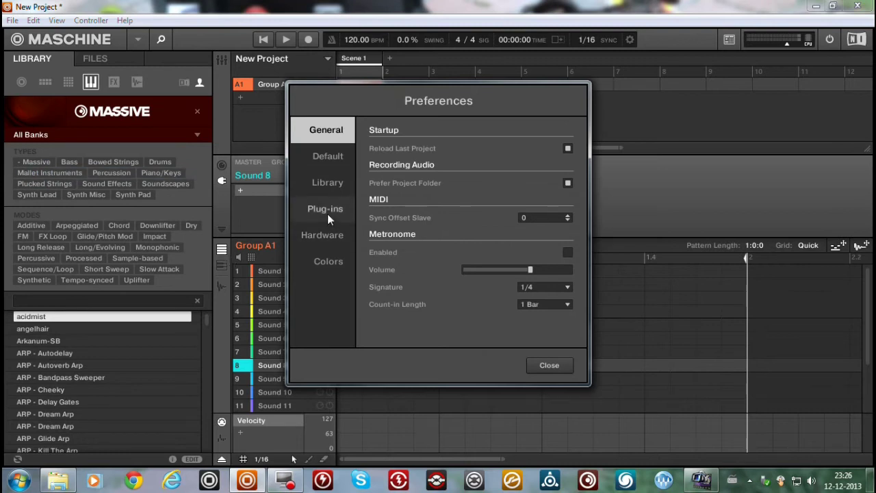
pyautogui.click(327, 182)
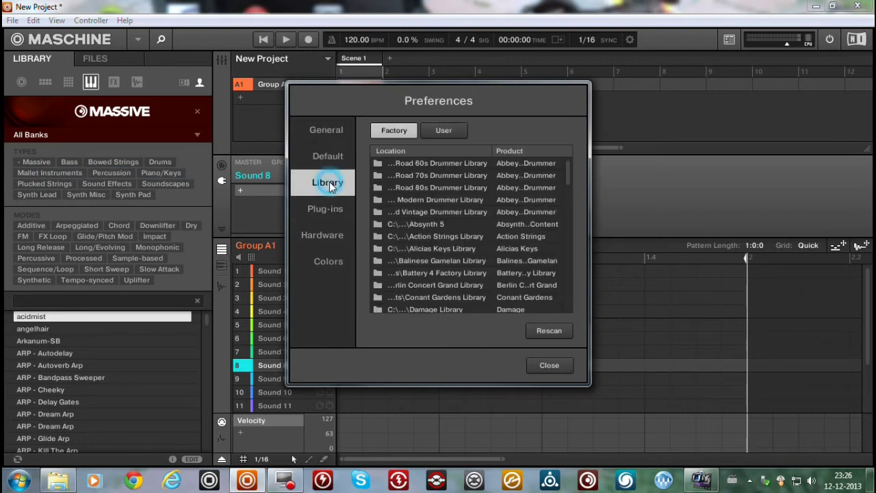
pyautogui.click(458, 132)
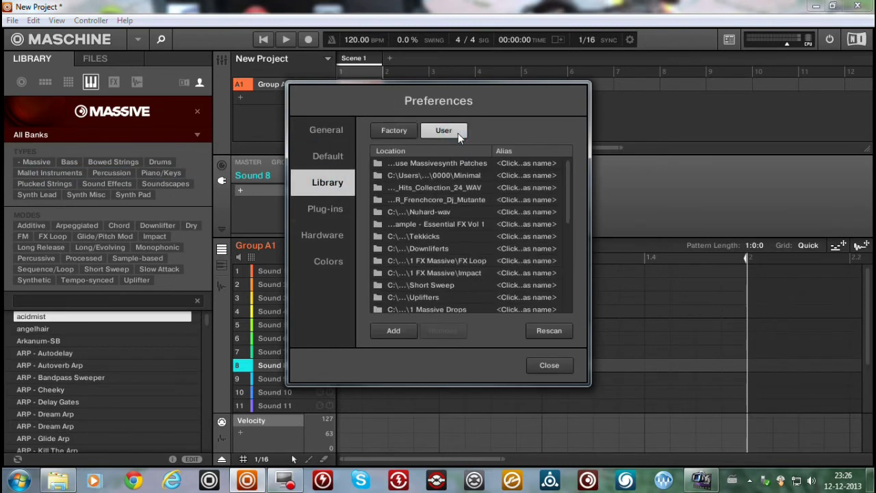
# Step: Add Mijn documenten's Electro-House-Sounds-MassiveSynth folder as a user location and rescan the library
pyautogui.click(397, 330)
pyautogui.doubleClick(391, 206)
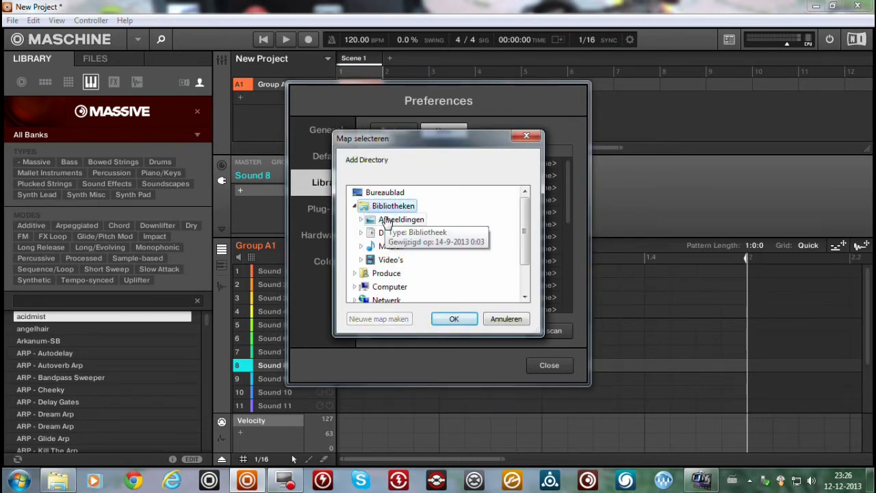
pyautogui.doubleClick(390, 234)
pyautogui.doubleClick(392, 248)
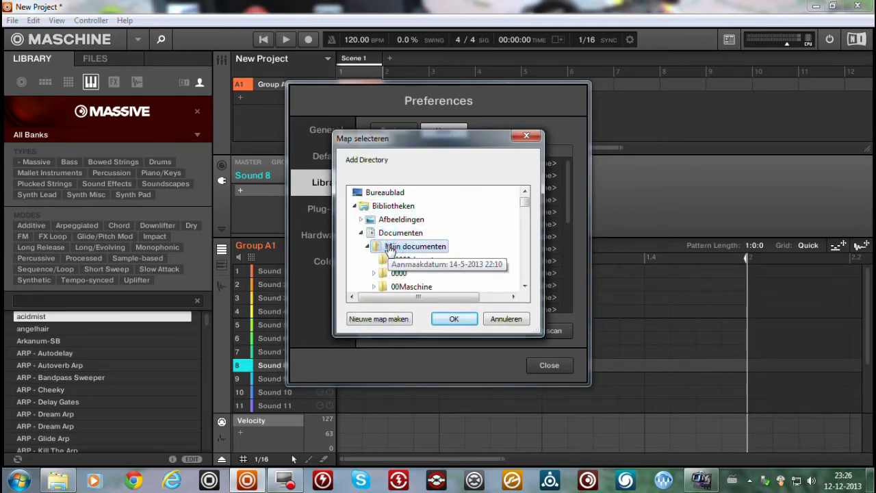
pyautogui.scroll(-5, 391, 251)
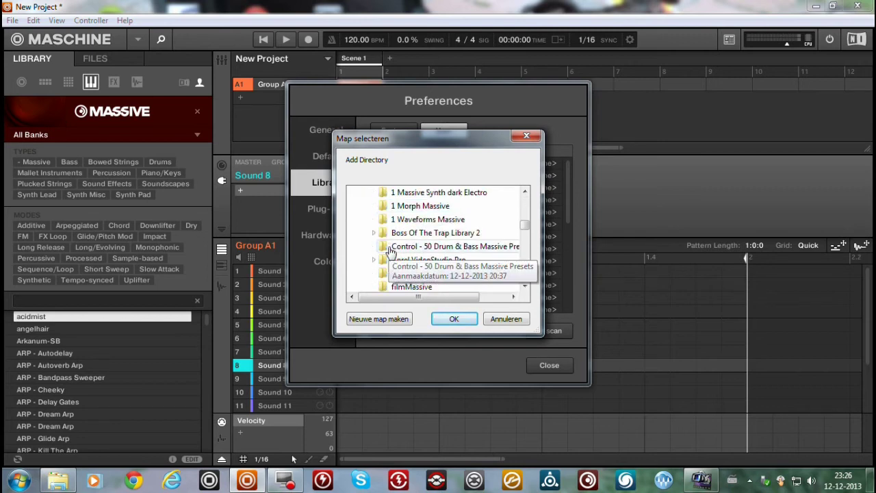
pyautogui.scroll(-2, 389, 252)
pyautogui.click(420, 193)
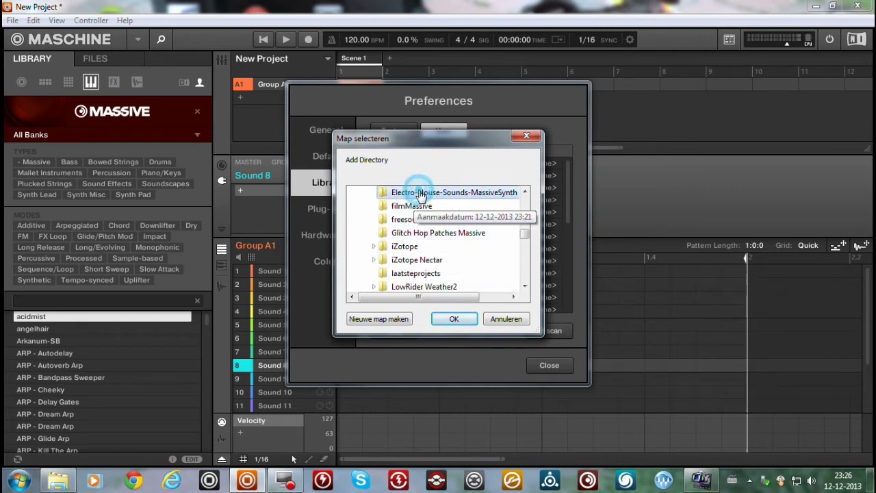
pyautogui.click(440, 319)
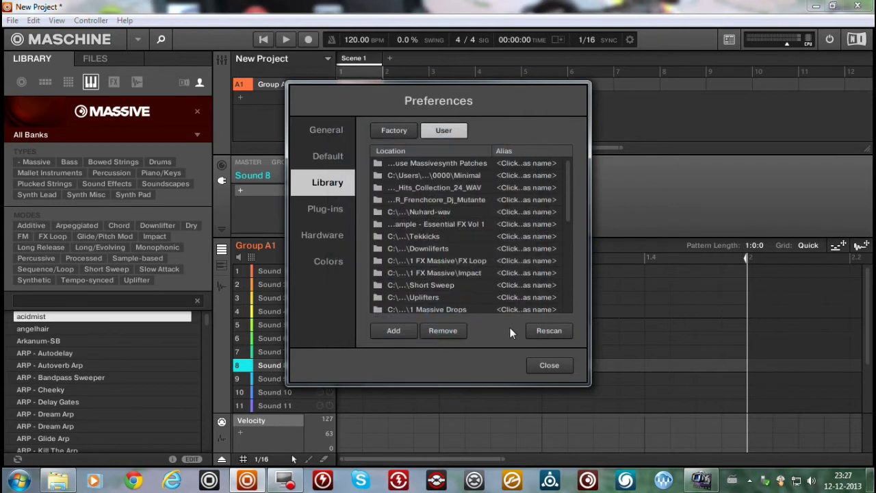
pyautogui.click(549, 330)
# Step: Close Preferences and check the Massive bank list, leaving All Banks unchanged
pyautogui.click(544, 367)
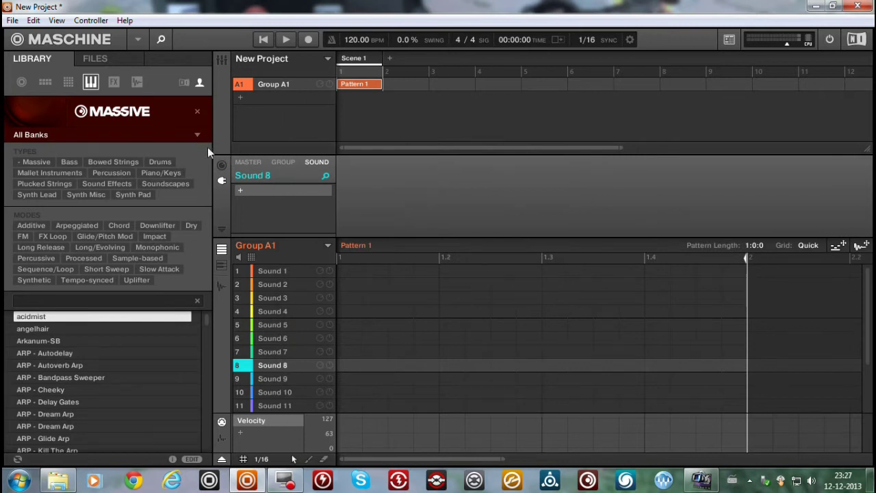
pyautogui.click(177, 136)
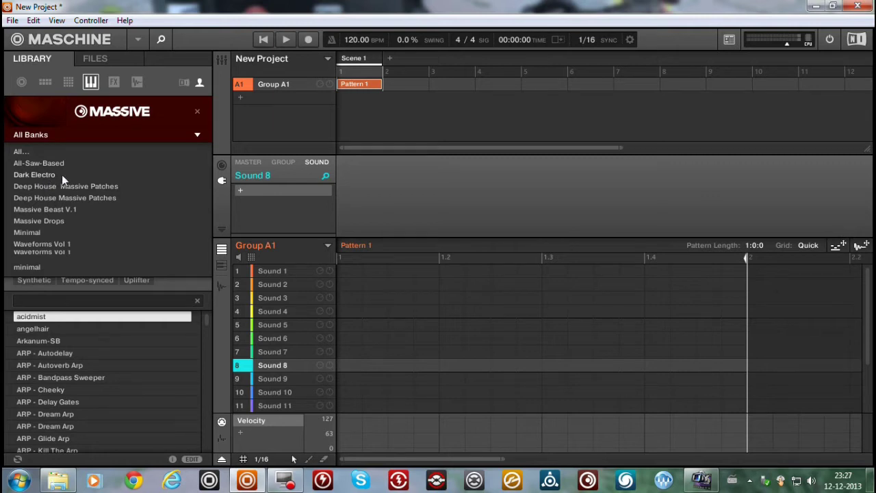
pyautogui.click(110, 139)
# Step: Search the presets for BASS and open the options for BASS - Classic Bass
pyautogui.click(48, 301)
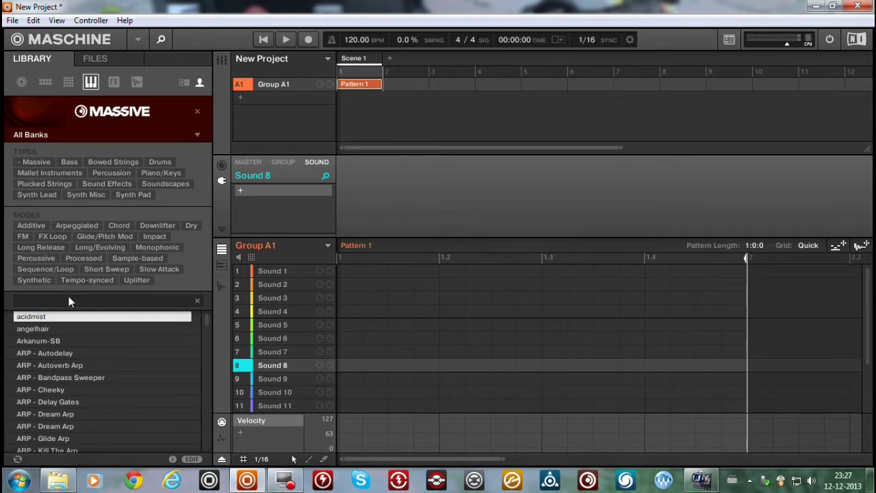
pyautogui.write('BASS')
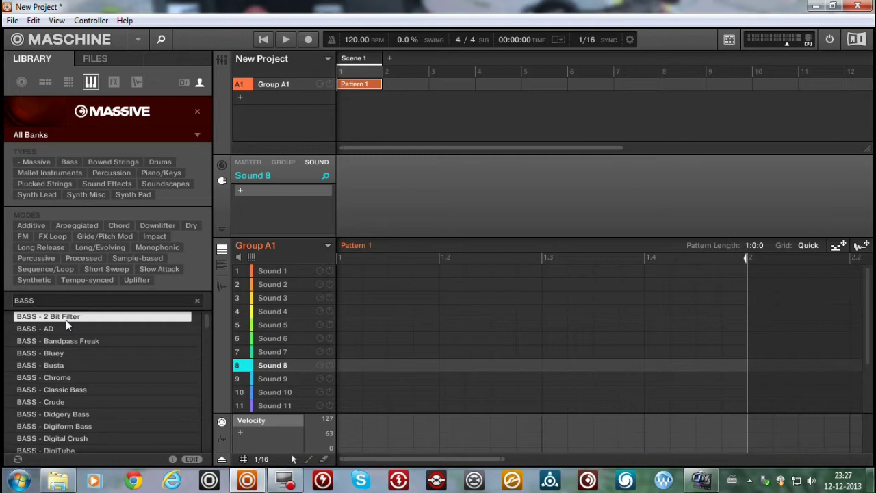
pyautogui.click(61, 388)
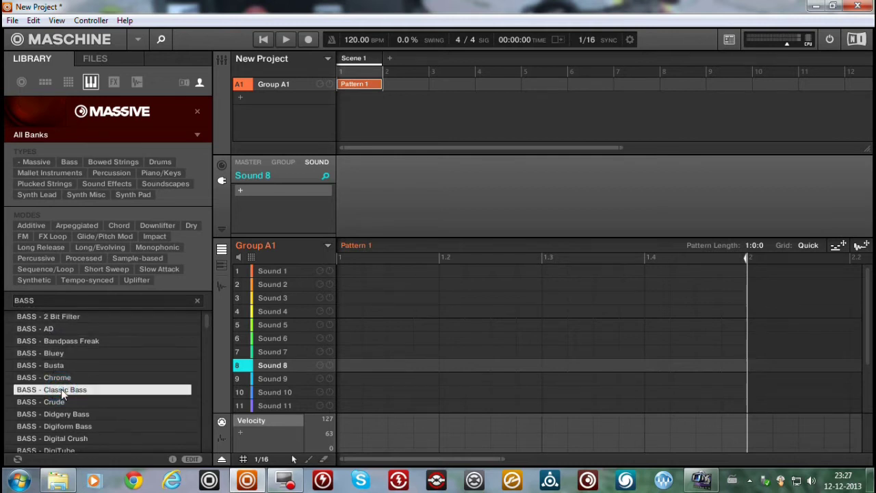
pyautogui.rightClick(61, 389)
pyautogui.click(97, 411)
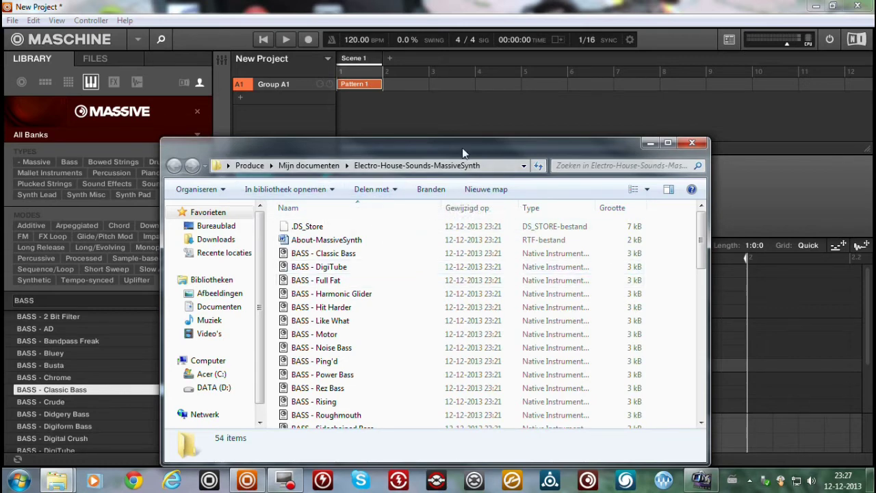
pyautogui.moveTo(465, 146); pyautogui.dragTo(514, 100)
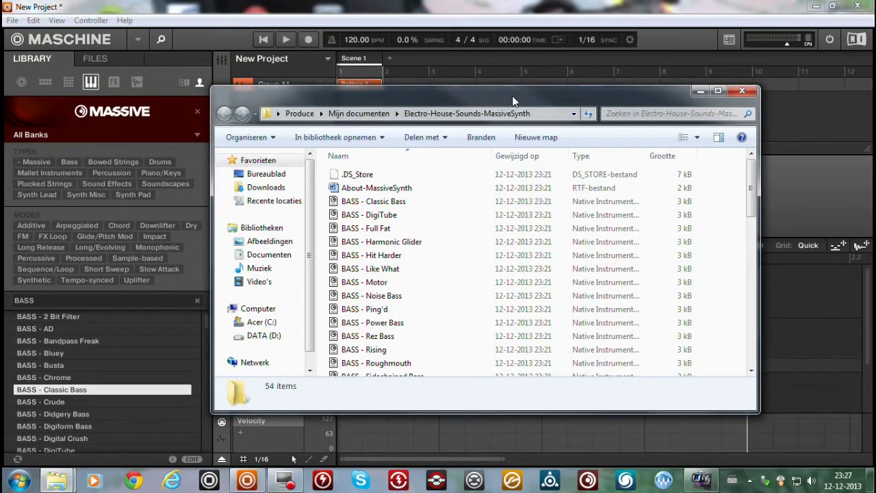
pyautogui.click(739, 94)
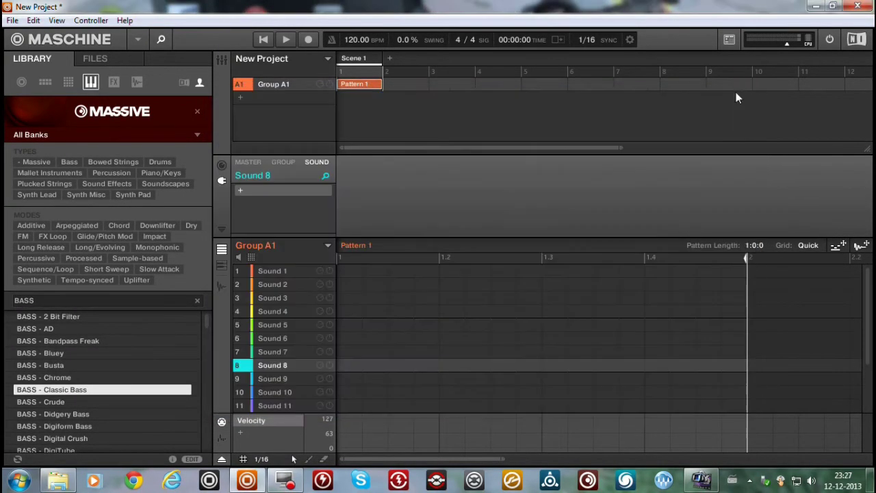
# Step: Check the bank assignment of BASS - Classic Bass in the tag editor, then close it
pyautogui.click(191, 459)
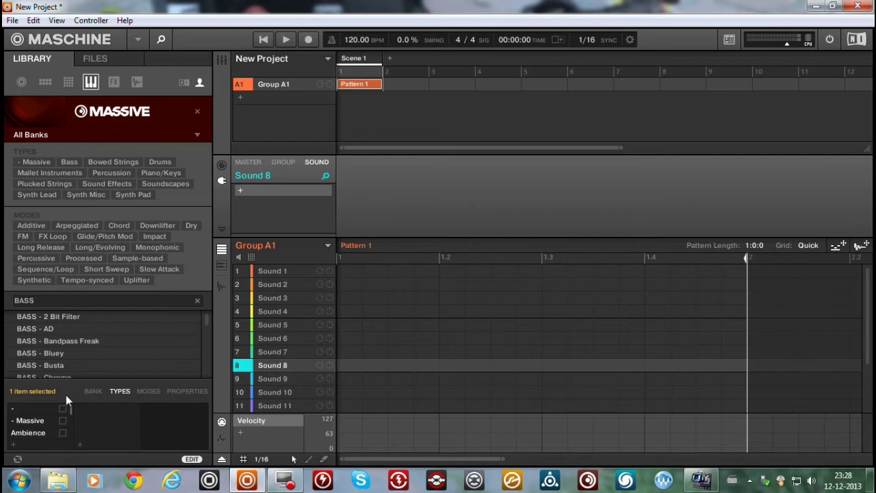
pyautogui.click(92, 392)
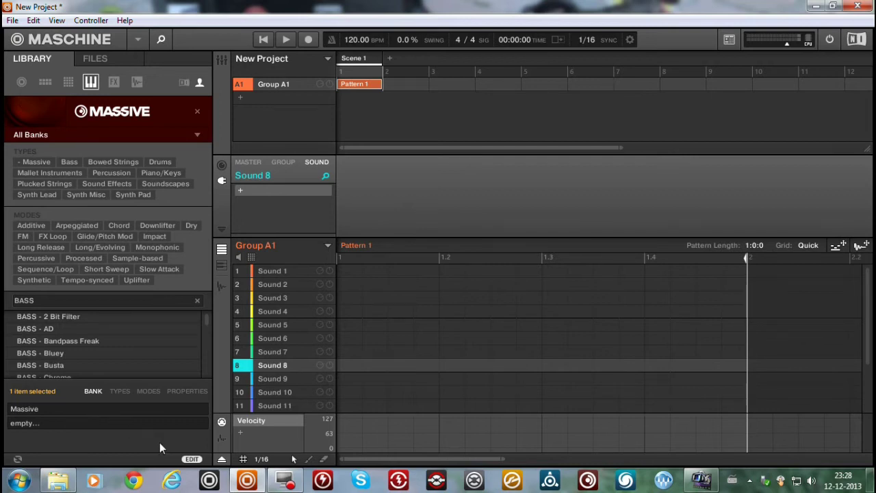
pyautogui.click(191, 459)
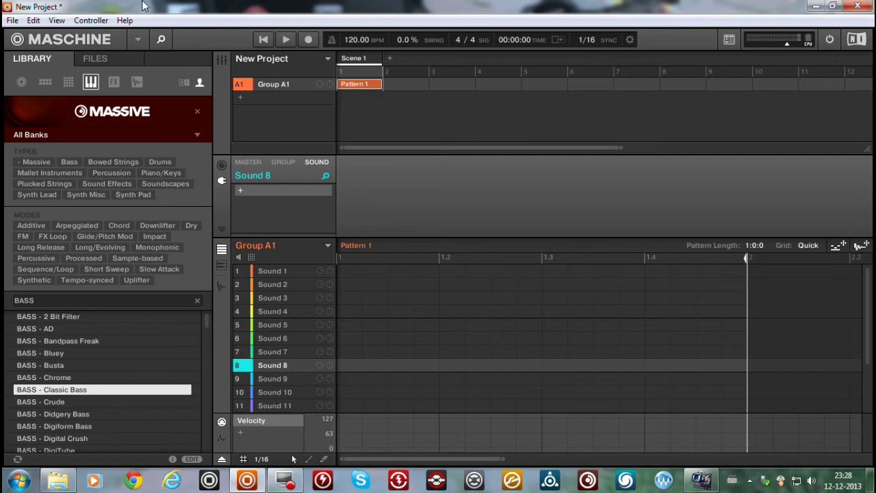
# Step: In Preferences > Library > User, remove the MassiveSynth sounds location and close Preferences
pyautogui.click(12, 20)
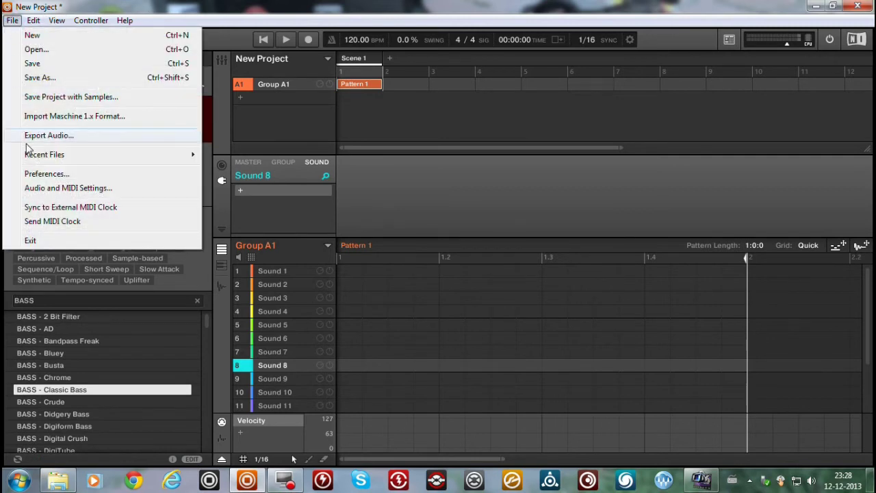
pyautogui.click(47, 174)
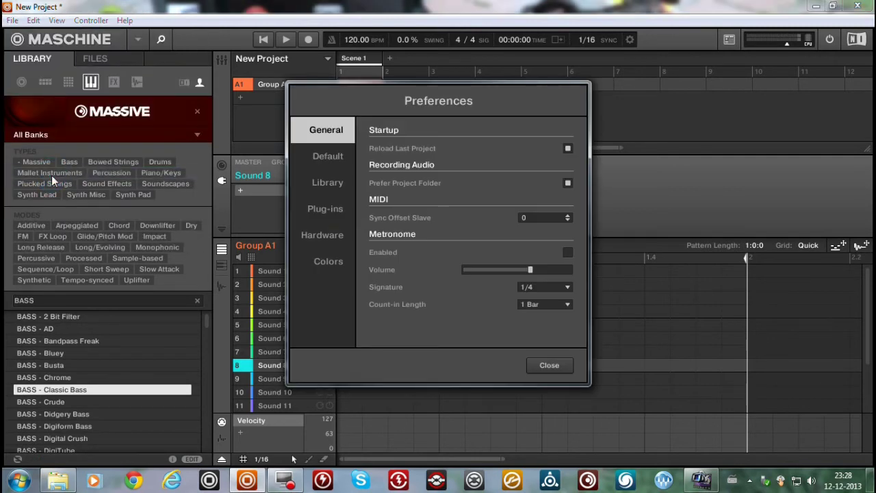
pyautogui.click(330, 183)
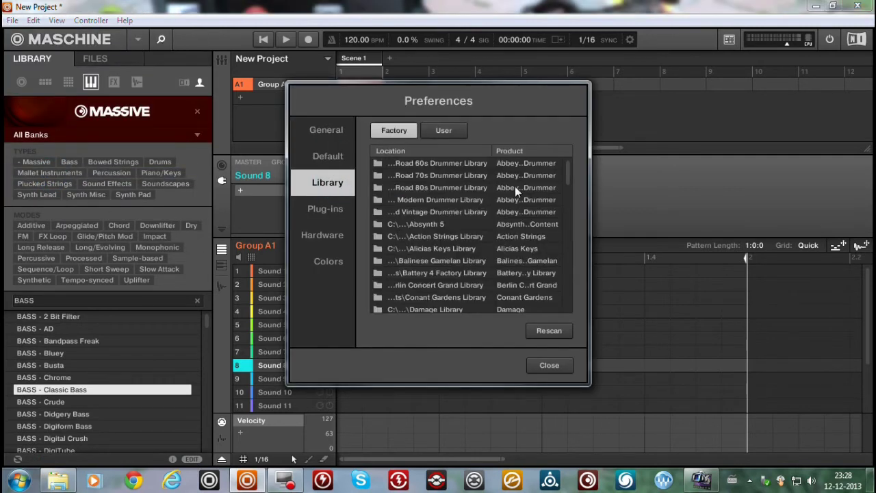
pyautogui.click(447, 131)
pyautogui.moveTo(569, 191); pyautogui.dragTo(570, 258)
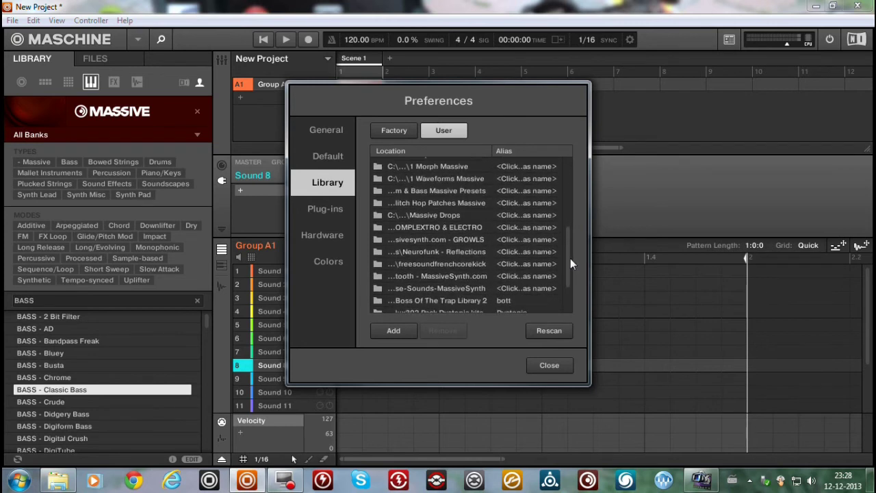
pyautogui.click(423, 288)
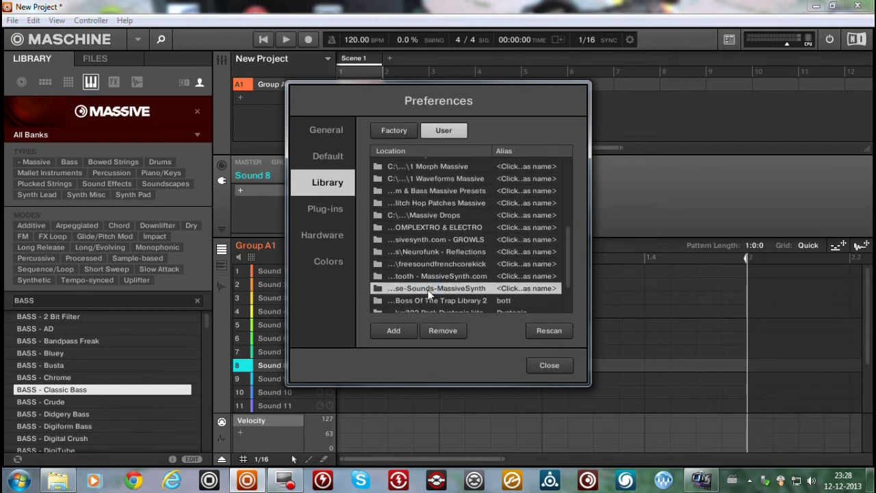
pyautogui.click(444, 330)
pyautogui.click(538, 364)
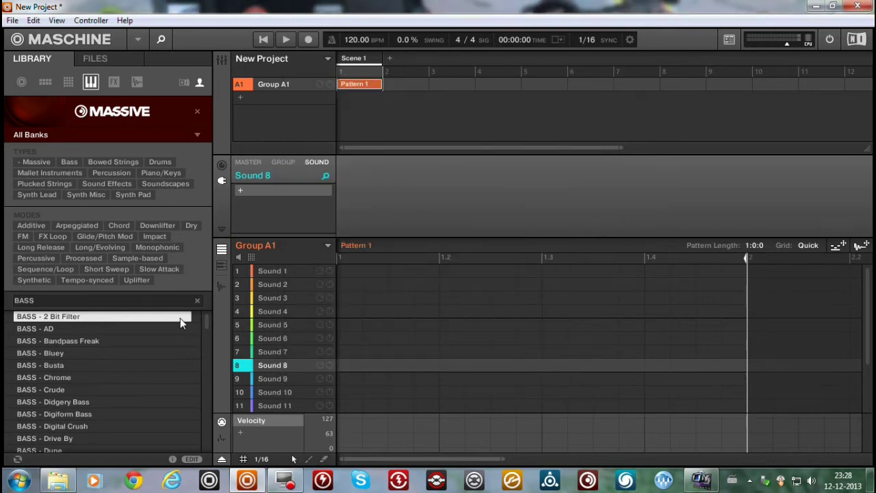
# Step: Clear the BASS search and start importing Electro-House-Sounds-MassiveSynth from the FILES browser
pyautogui.click(195, 300)
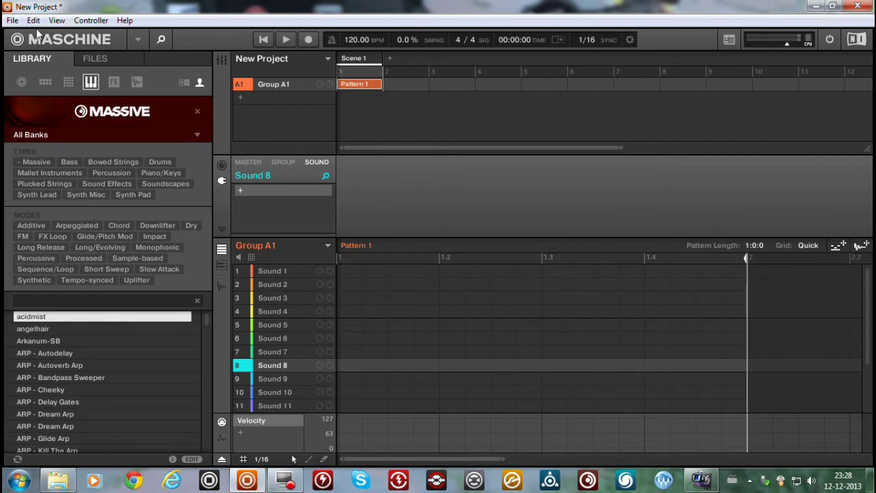
pyautogui.click(102, 58)
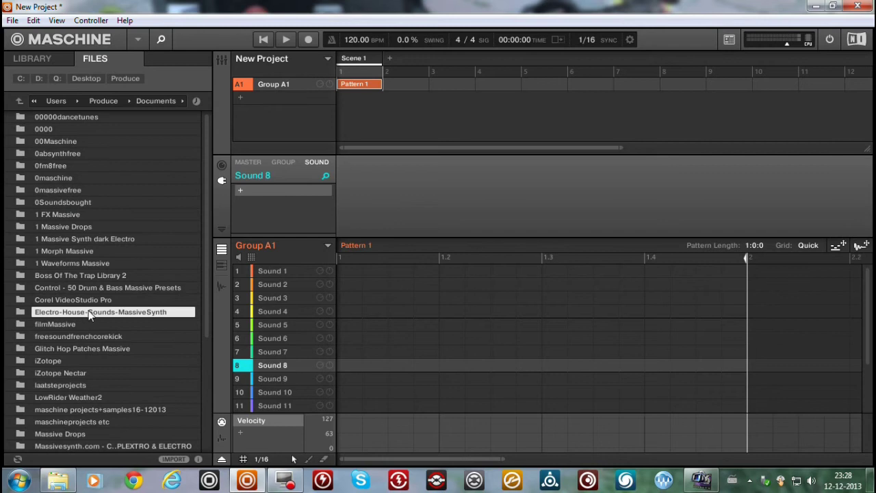
pyautogui.click(174, 458)
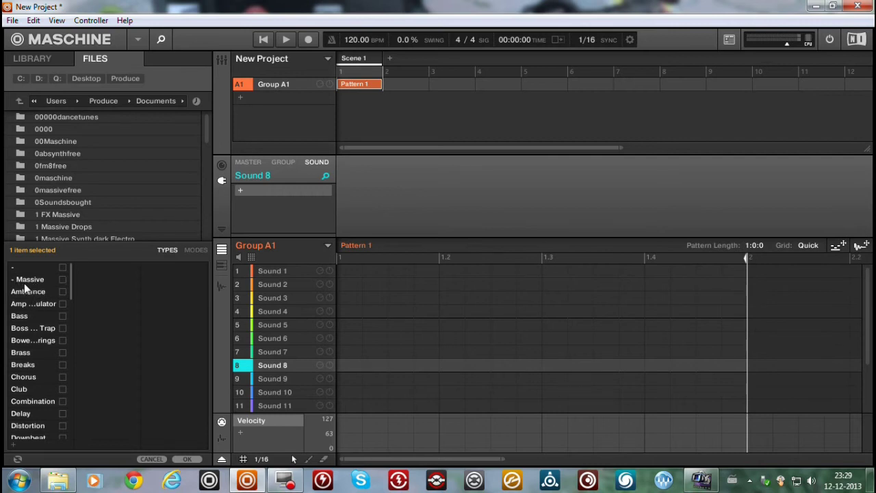
# Step: Tag the import with the Massive type and a new Electro subtype, then confirm
pyautogui.click(62, 280)
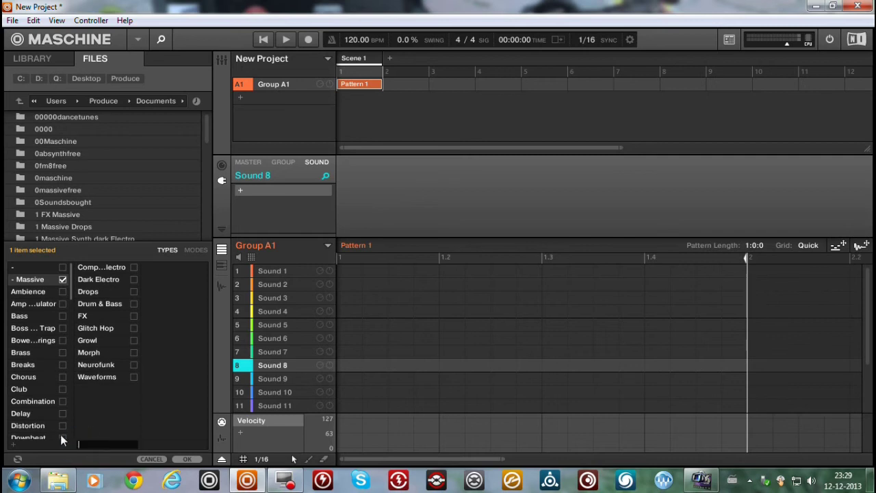
pyautogui.write('lectro')
pyautogui.press('Return')
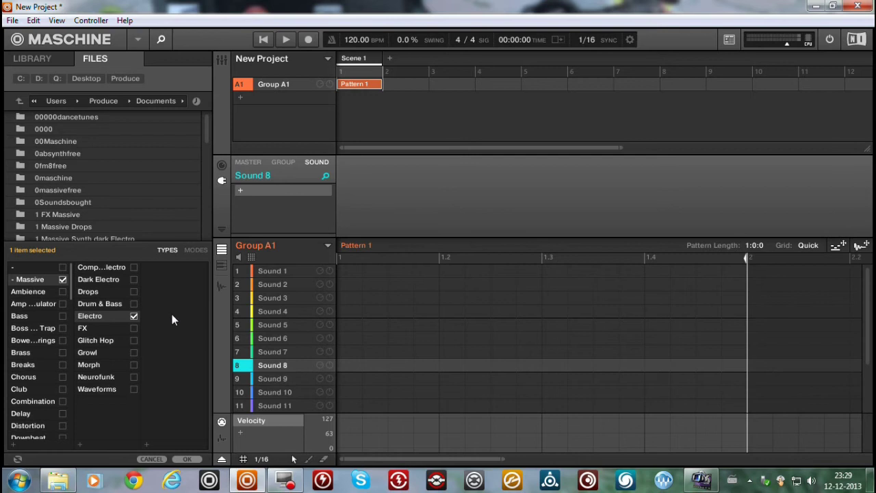
pyautogui.click(193, 252)
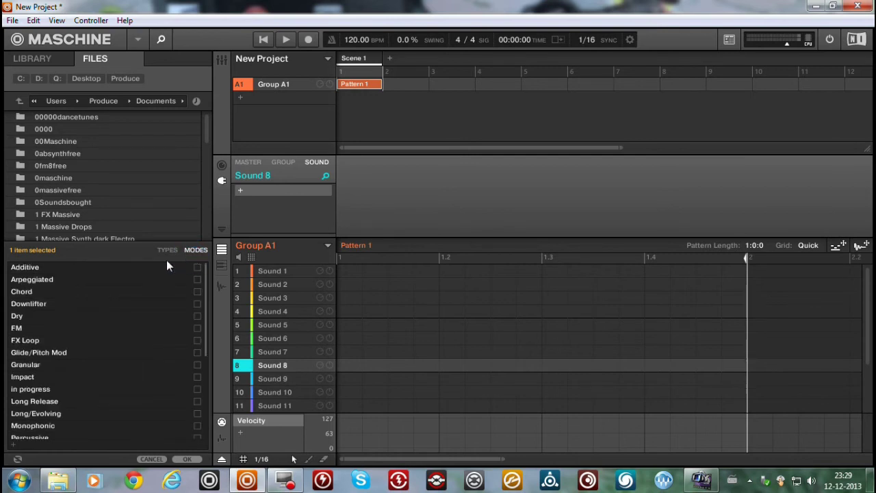
pyautogui.click(168, 251)
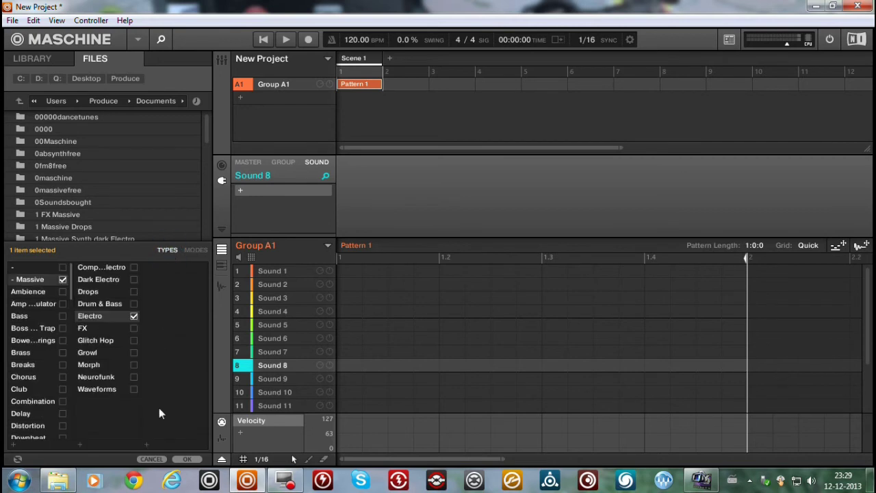
pyautogui.click(187, 460)
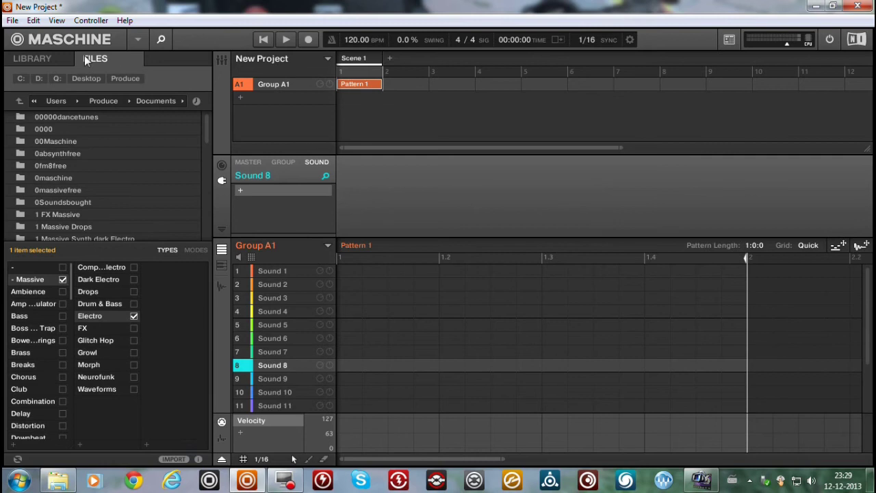
# Step: Filter the Library to Massive type and Electro subtype and scroll through the imported presets
pyautogui.click(54, 57)
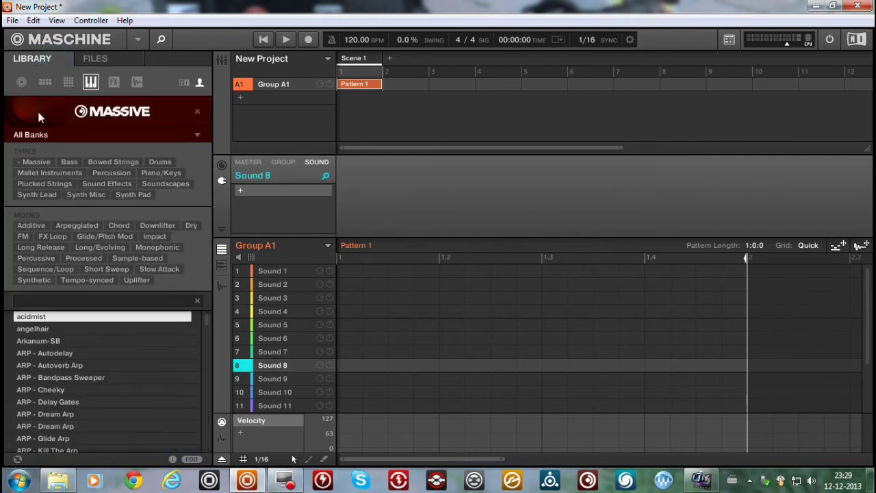
pyautogui.click(32, 163)
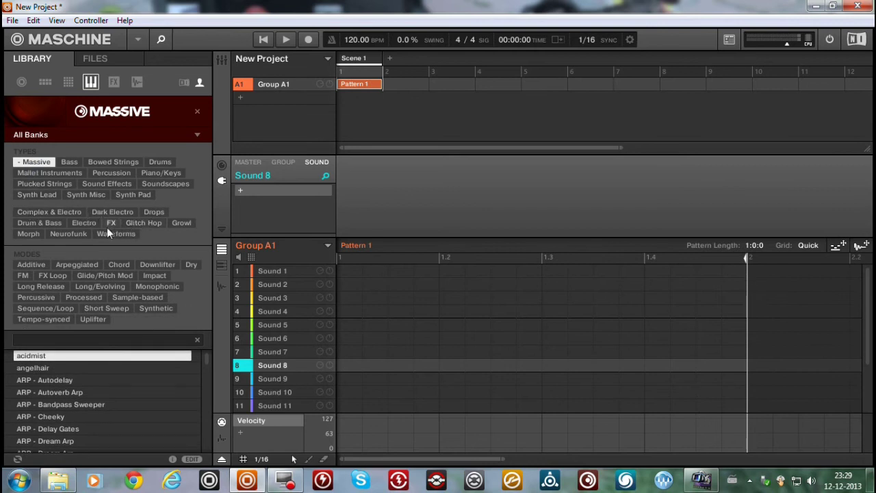
pyautogui.click(86, 222)
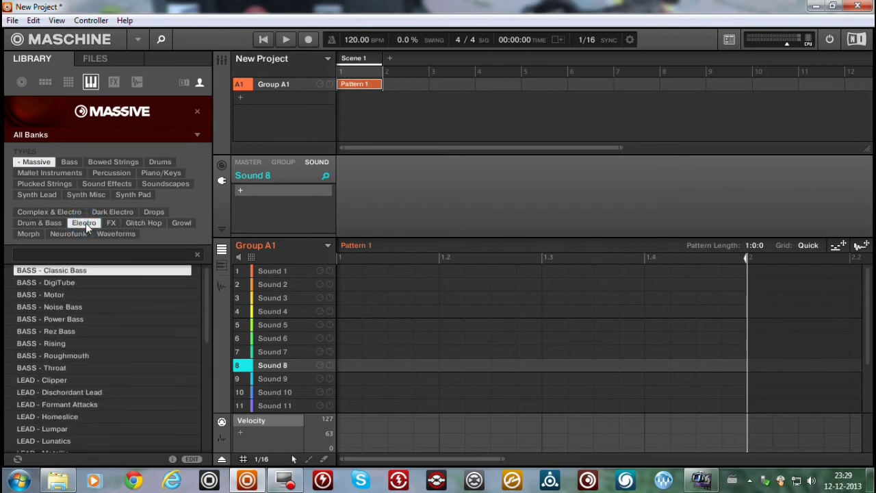
pyautogui.scroll(-5, 192, 295)
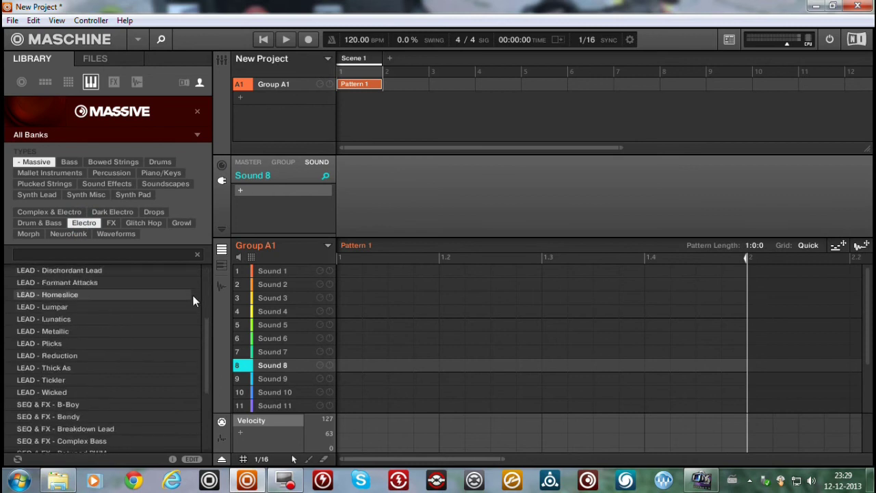
pyautogui.scroll(-1, 192, 295)
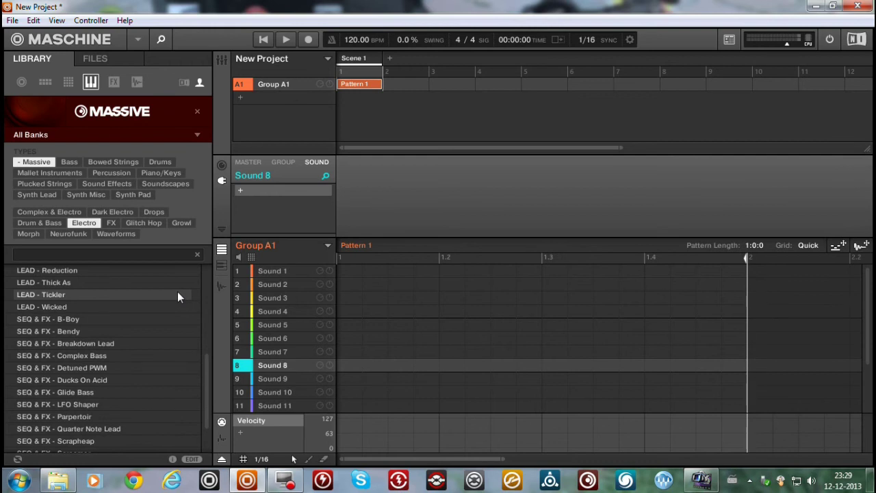
pyautogui.scroll(1, 177, 293)
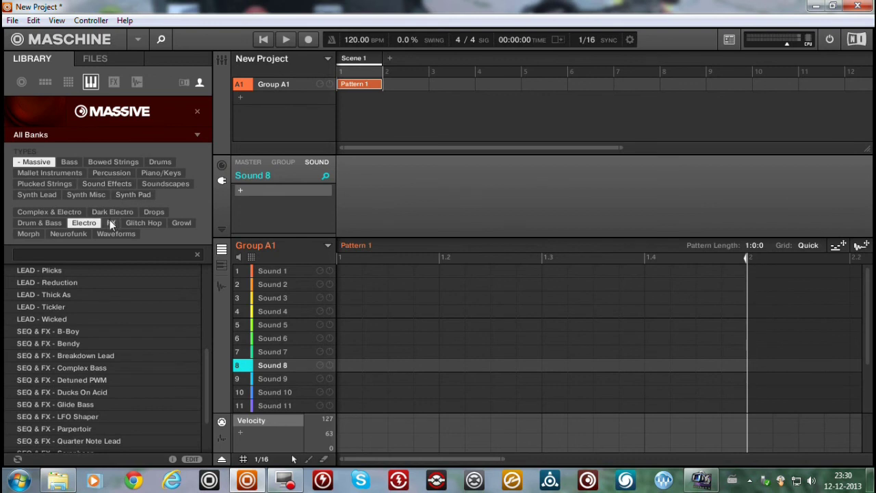
# Step: Filter to the FX subtype and try the Downlifter, Impact, Short Sweep and Uplifter modes, ending on FX Loop
pyautogui.click(110, 222)
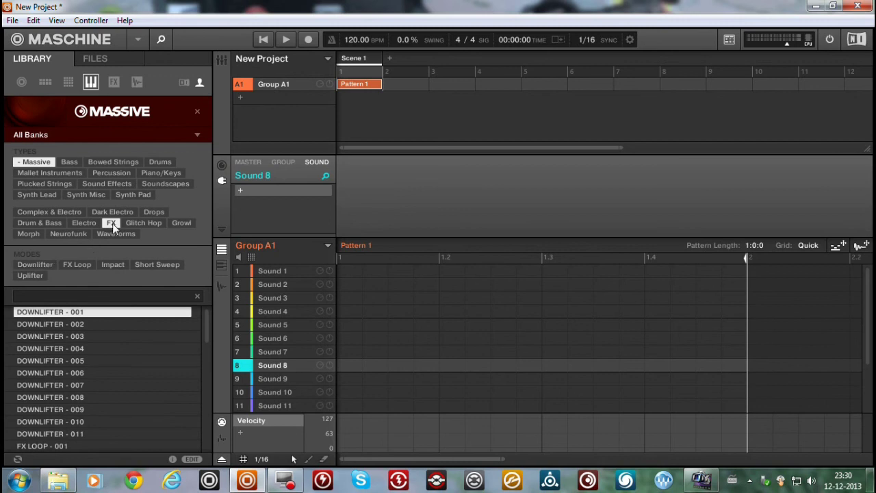
pyautogui.click(43, 265)
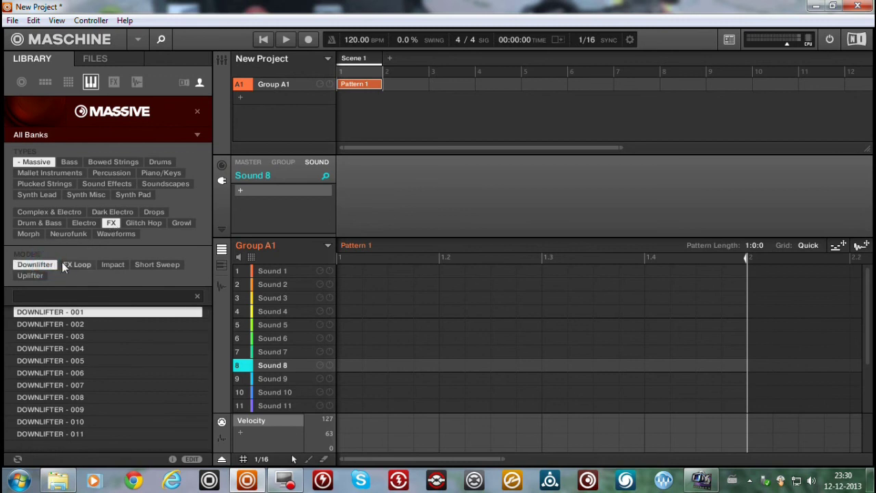
pyautogui.click(69, 264)
pyautogui.click(106, 264)
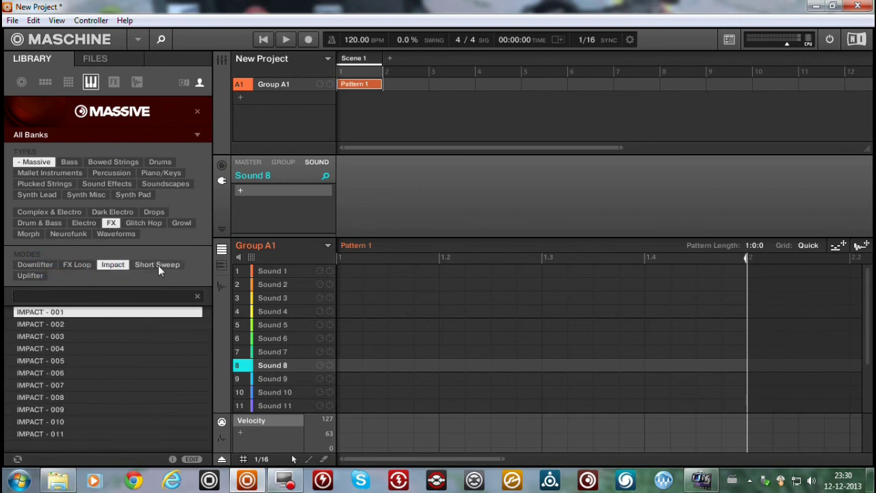
pyautogui.click(158, 265)
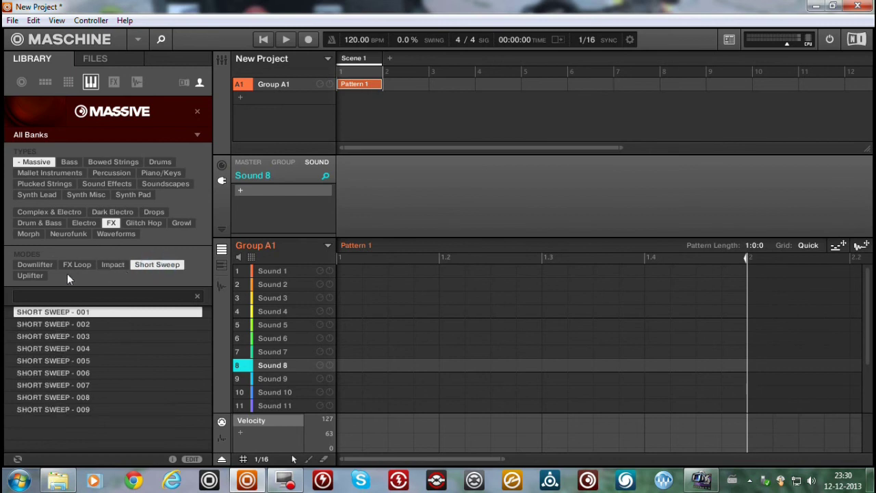
pyautogui.click(30, 276)
pyautogui.click(35, 264)
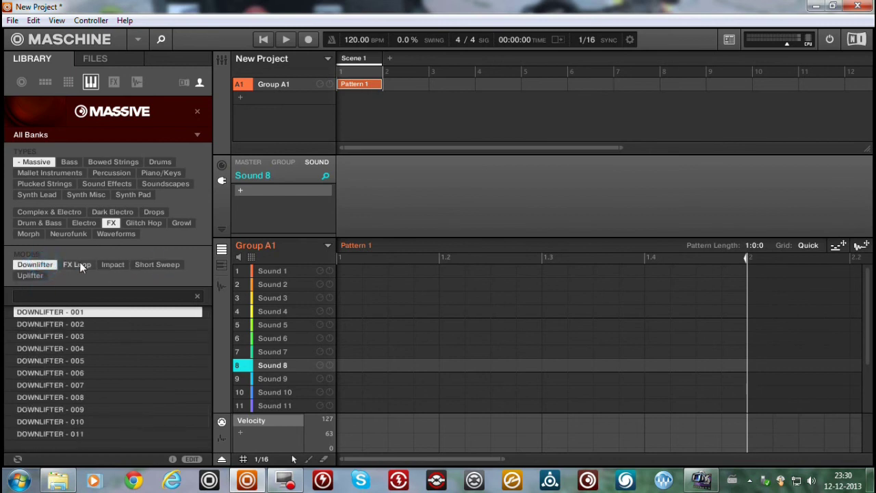
pyautogui.click(76, 264)
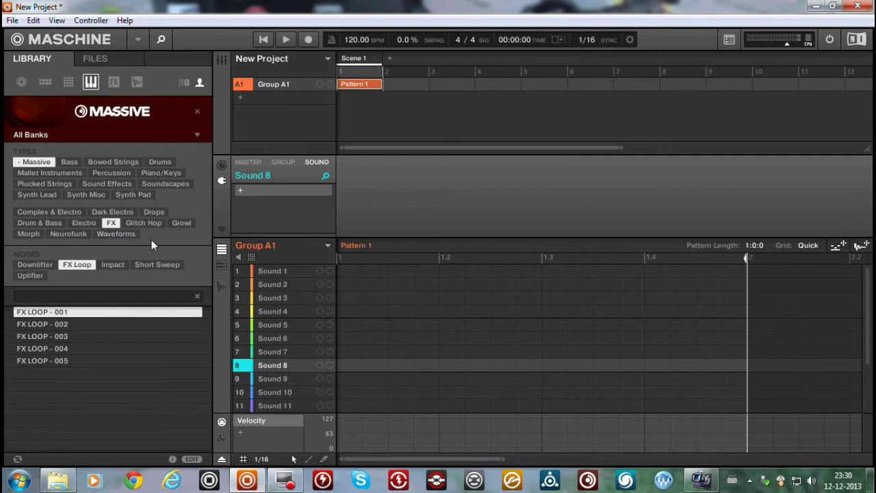